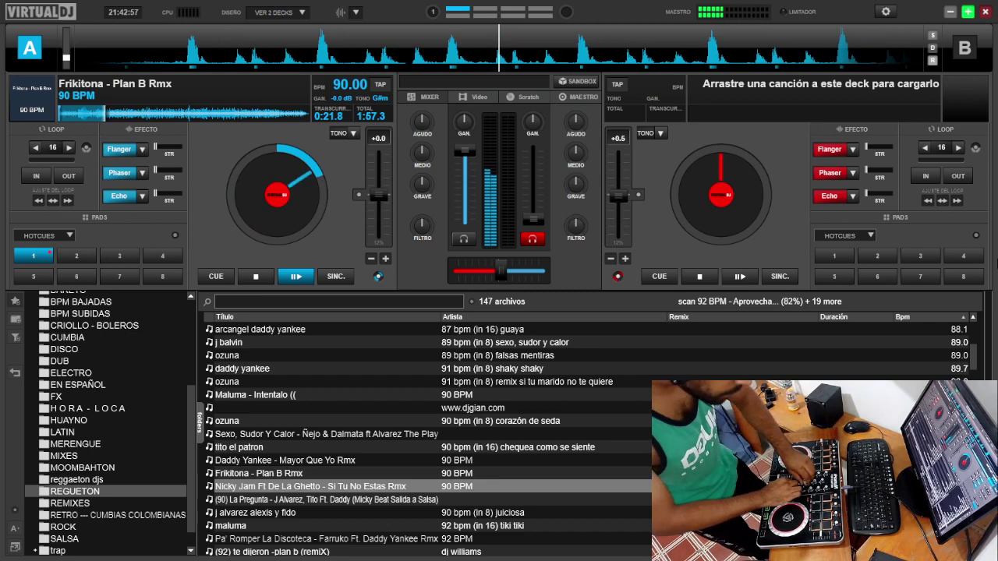
- Load "(90) La Pregunta - J Alvarez, Tito Ft. Daddy (Micky Beat Salida a Salsa)" from the REGUETON folder onto deck B
left_click(250, 447)
key("Down")
key("Down")
key("Down")
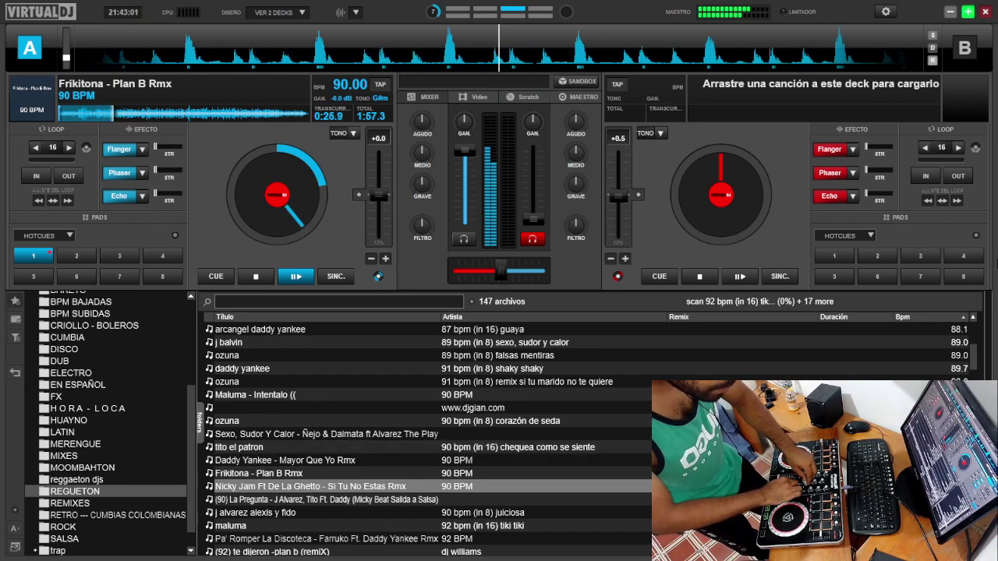
key("Down")
key("Right")
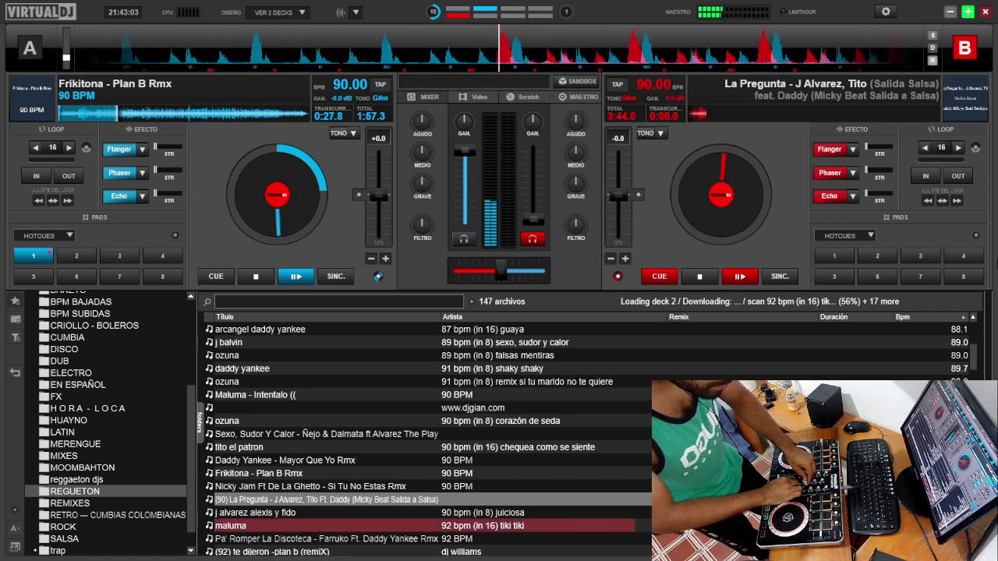
key("space")
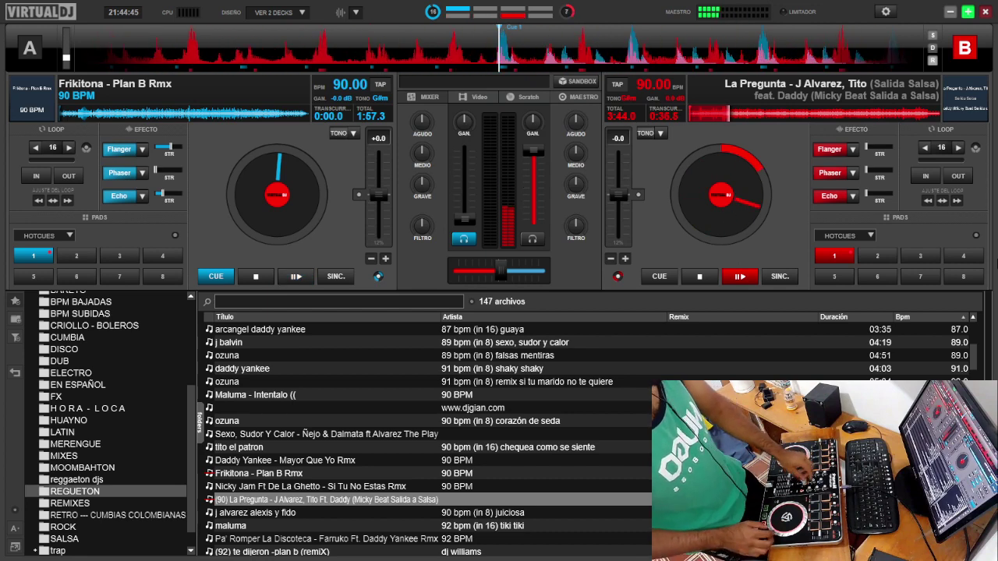
- Load the j alvarez alexis y fido track "juiciosa" onto deck A and set its hot cue 1
key("Down")
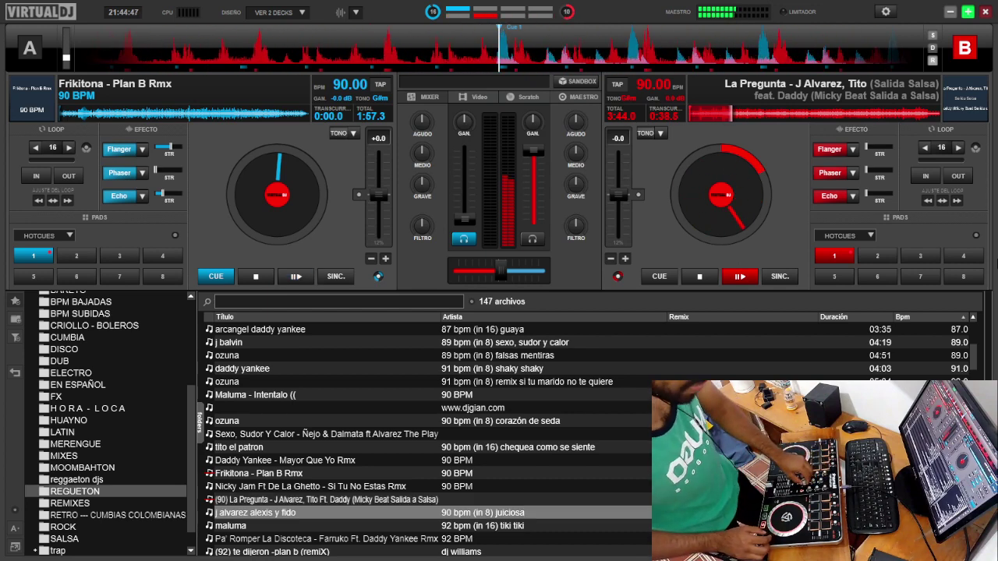
key("Left")
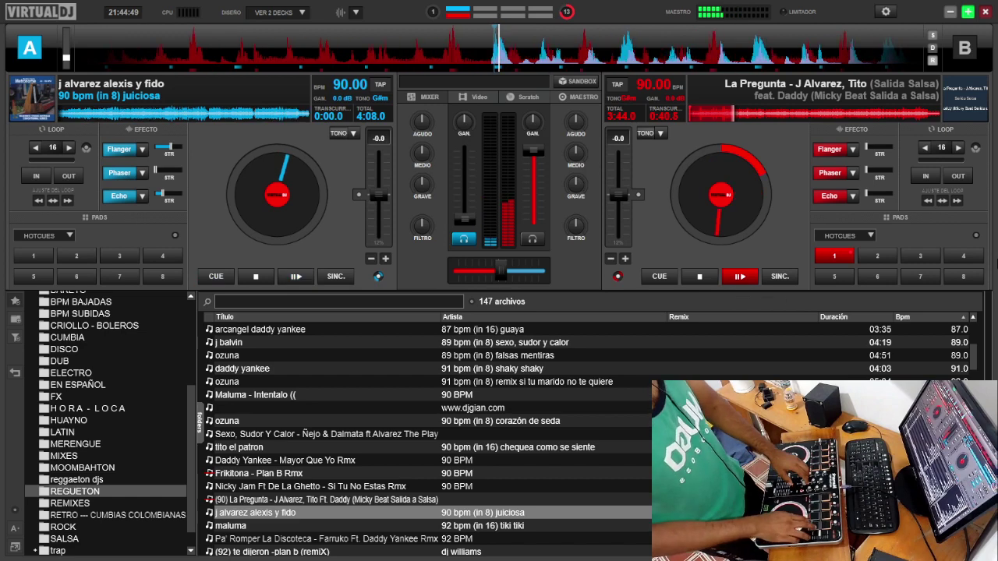
key("1")
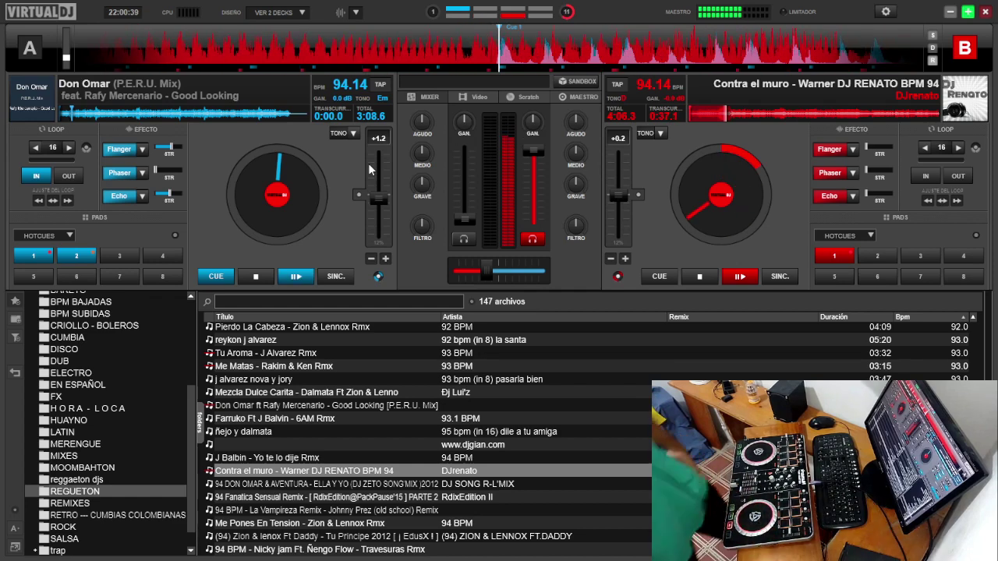
- Load "Me Pones En Tension - Zion & Lennox Rmx" onto deck A
key("Down")
key("Down")
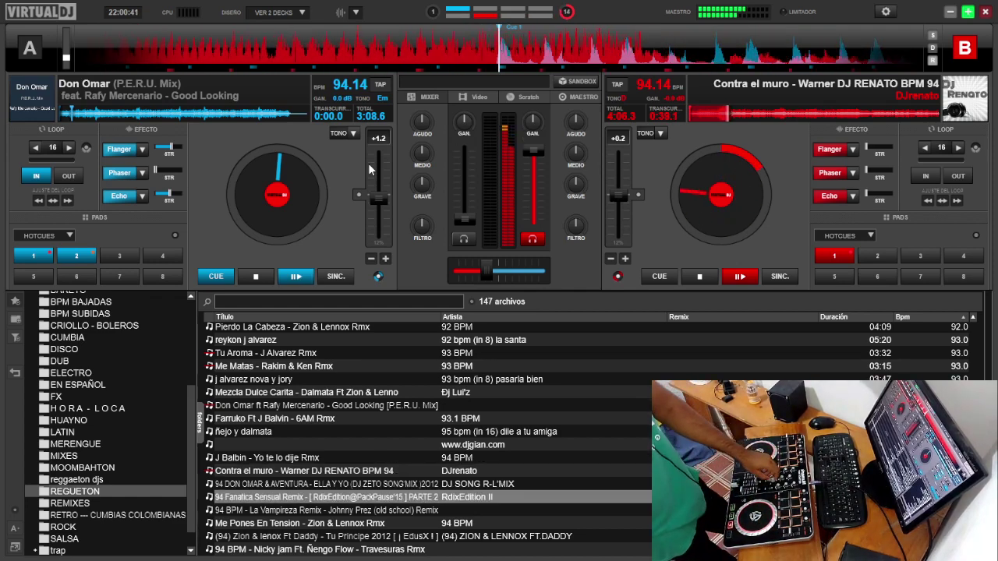
key("Down")
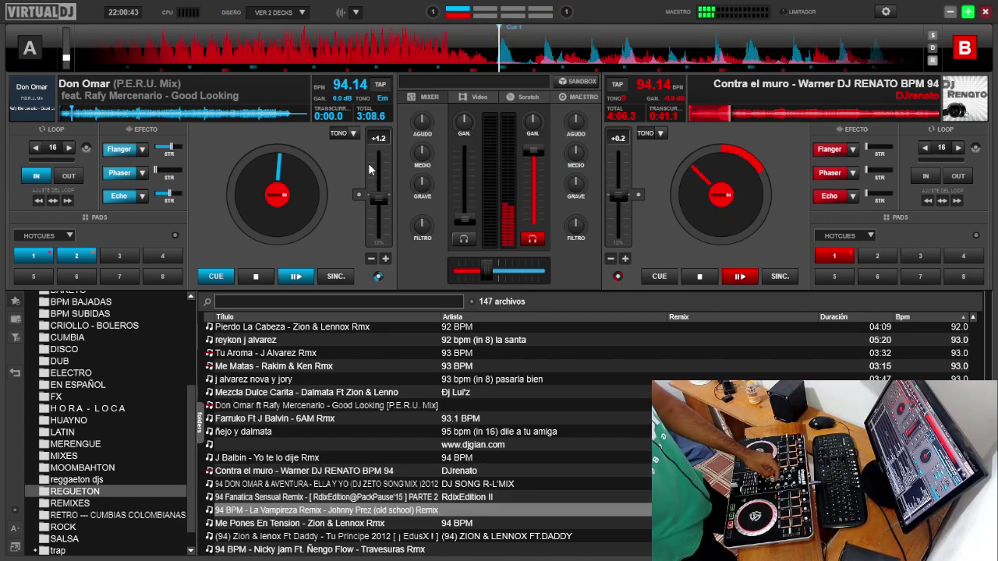
key("Down")
key("Left")
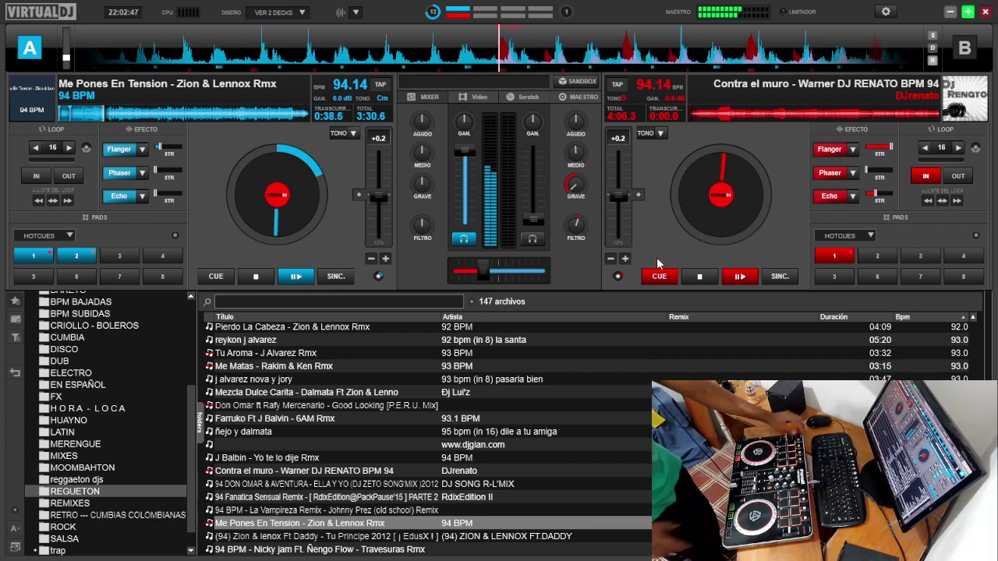
- Load the 94 BPM "Zion & lenox Ft Daddy - Tu Principe 2012" track onto deck B
key("Down")
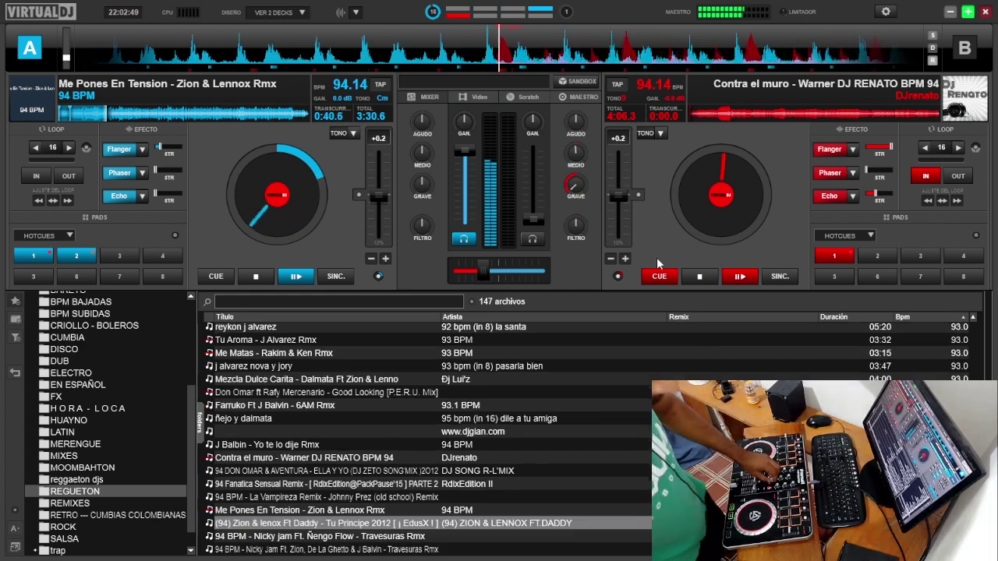
key("ctrl+Right")
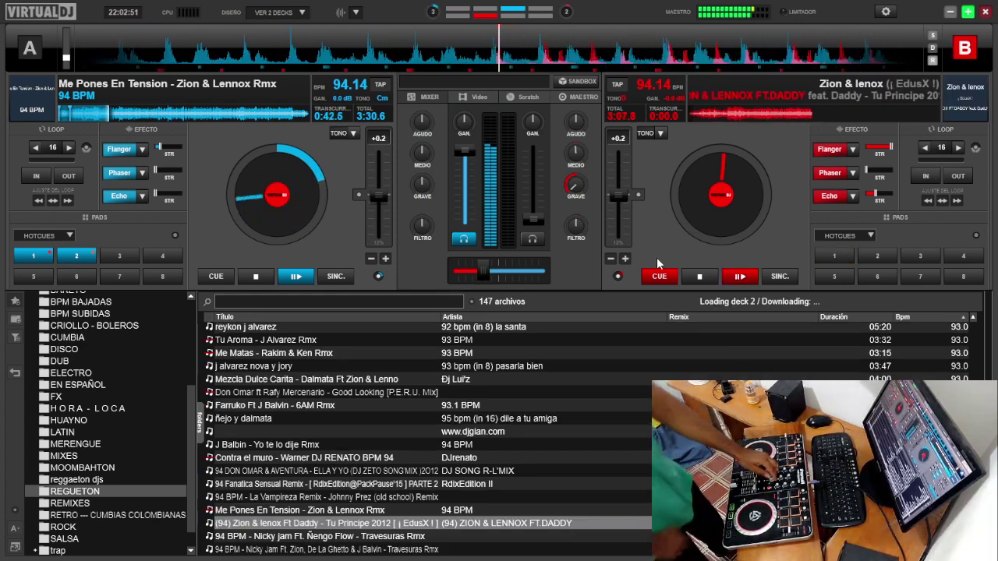
key("space")
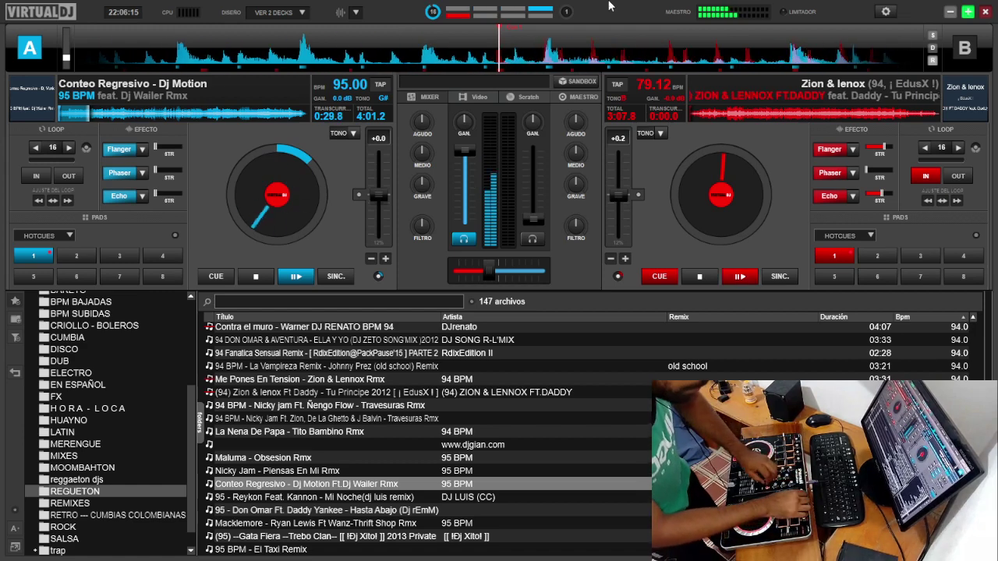
- Look through the 95 BPM tracks in the REGUETON folder below "Conteo Regresivo" for a song for deck B
key("Down")
key("Down")
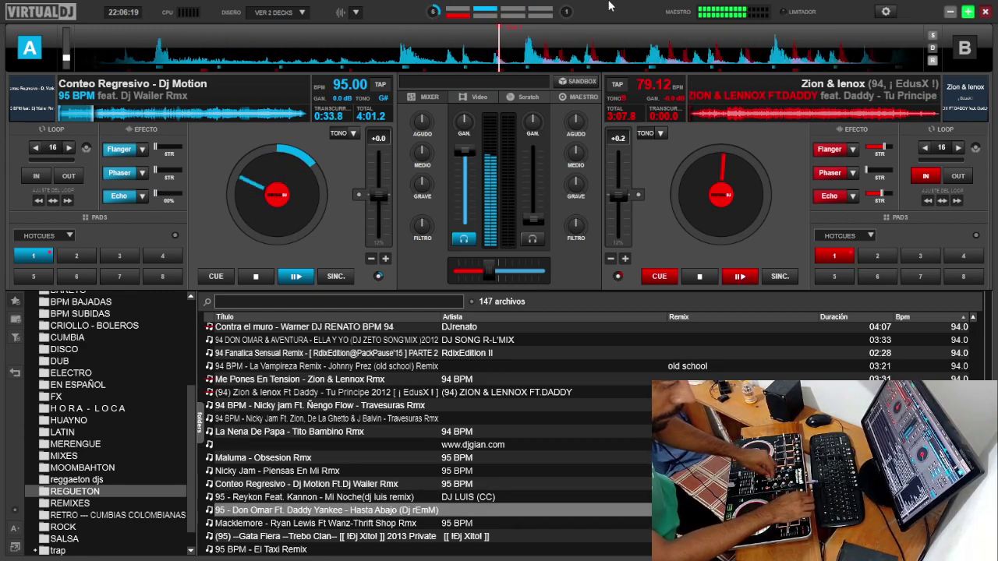
key("Down")
key("Down")
key("Down")
key("Down")
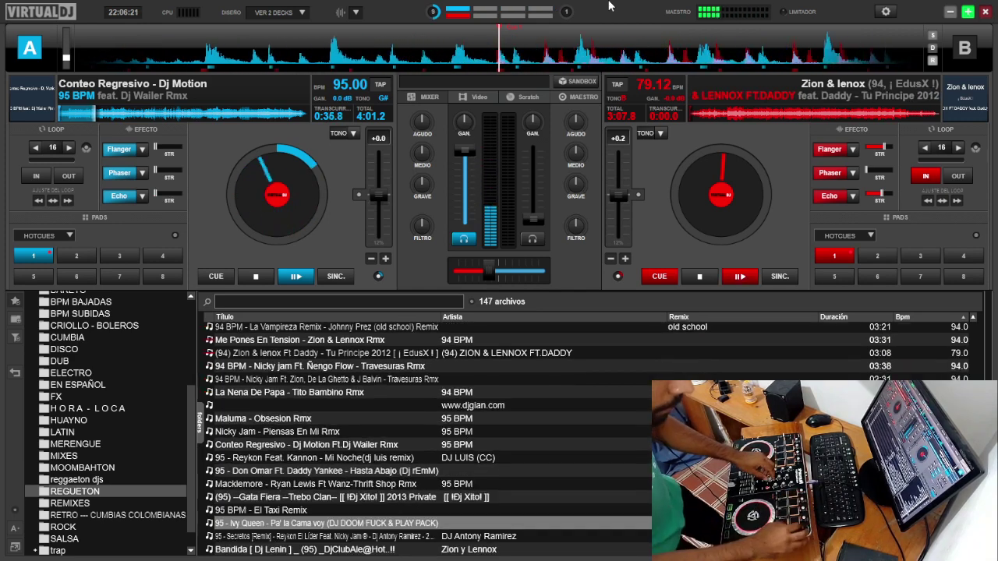
key("Up")
key("Up")
key("Down")
key("Down")
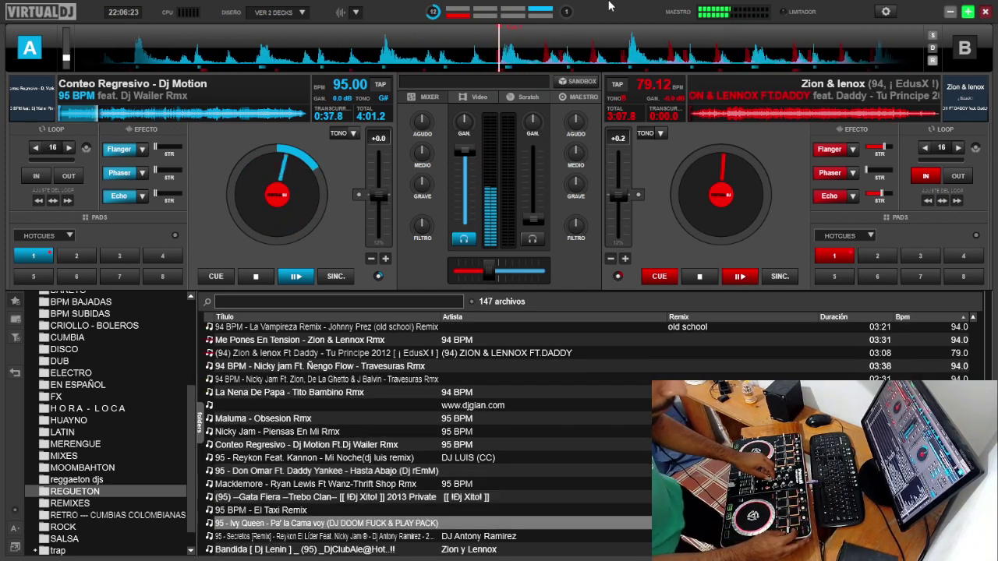
key("Up")
key("Down")
key("Down")
key("Down")
key("Down")
key("Down")
key("Down")
key("Down")
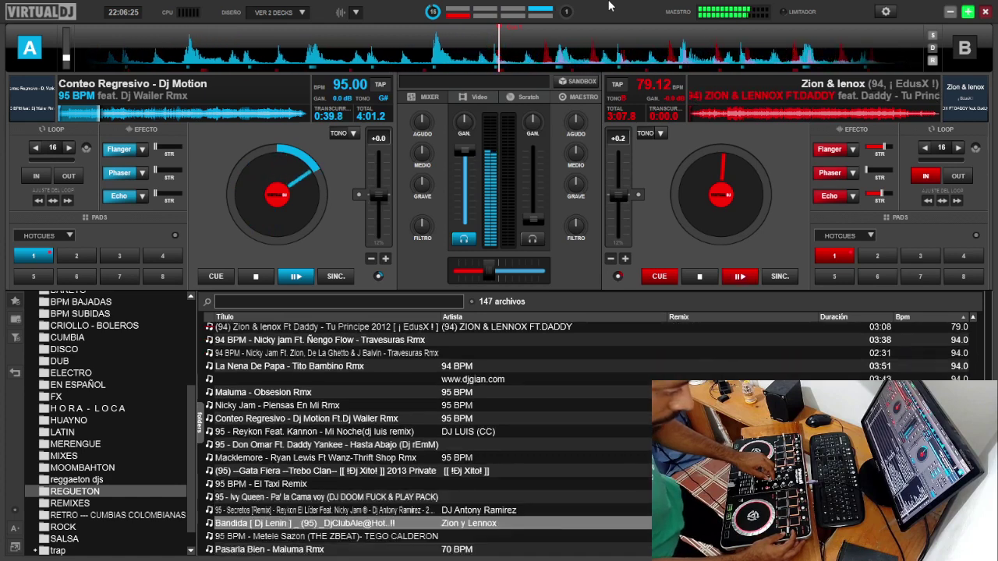
key("Up")
key("Up")
key("Up")
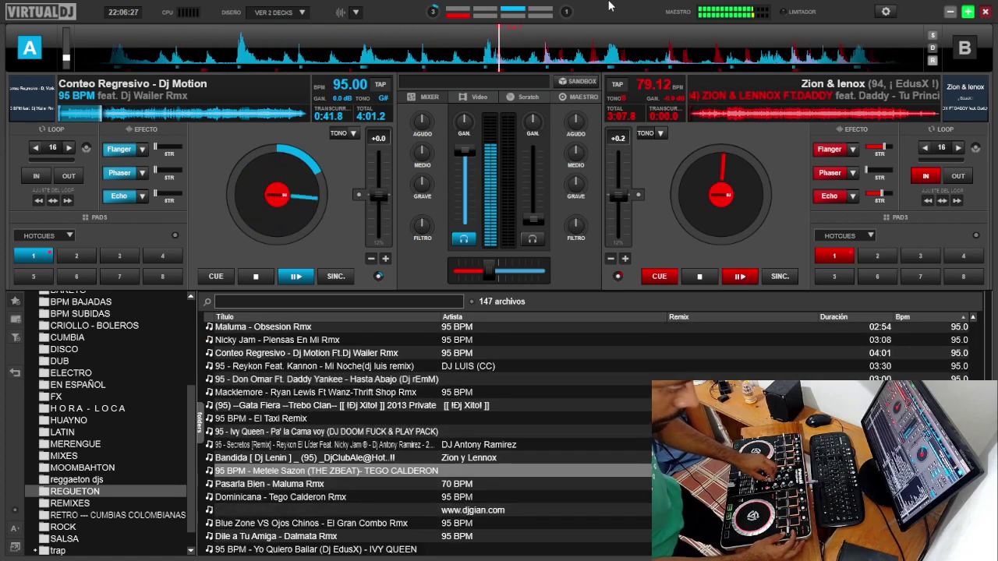
- Load "95 - Don Omar Ft. Daddy Yankee - Hasta Abajo (Dj rEmM)" onto deck B
key("Down")
key("Down")
key("Up")
key("Up")
key("Up")
key("Up")
key("Up")
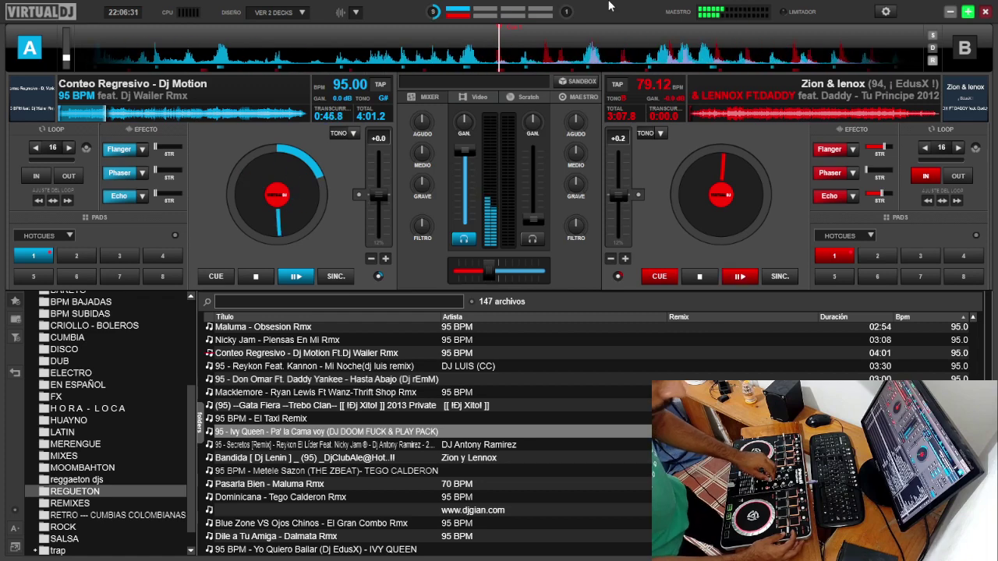
key("Up")
key("Up")
key("Up")
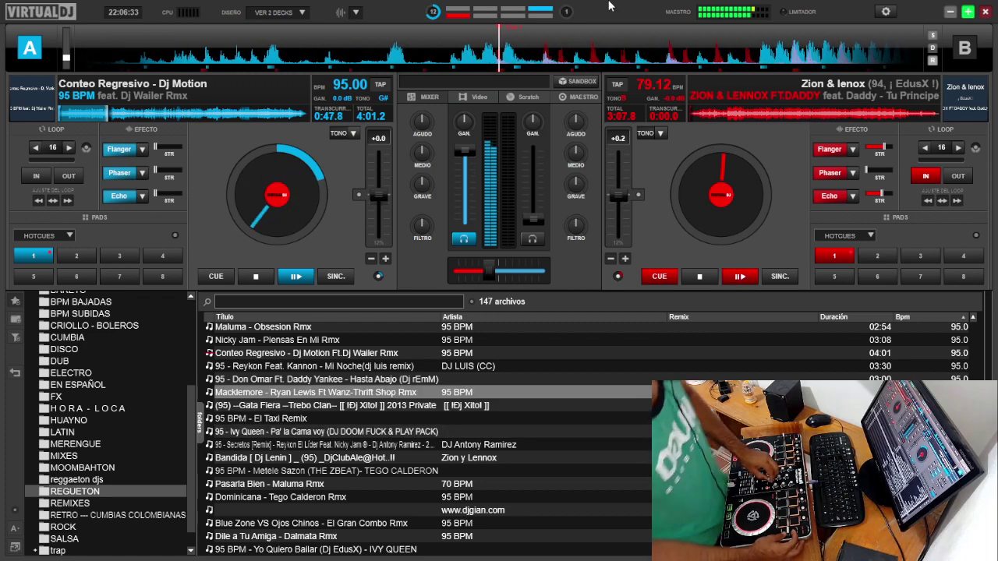
key("Up")
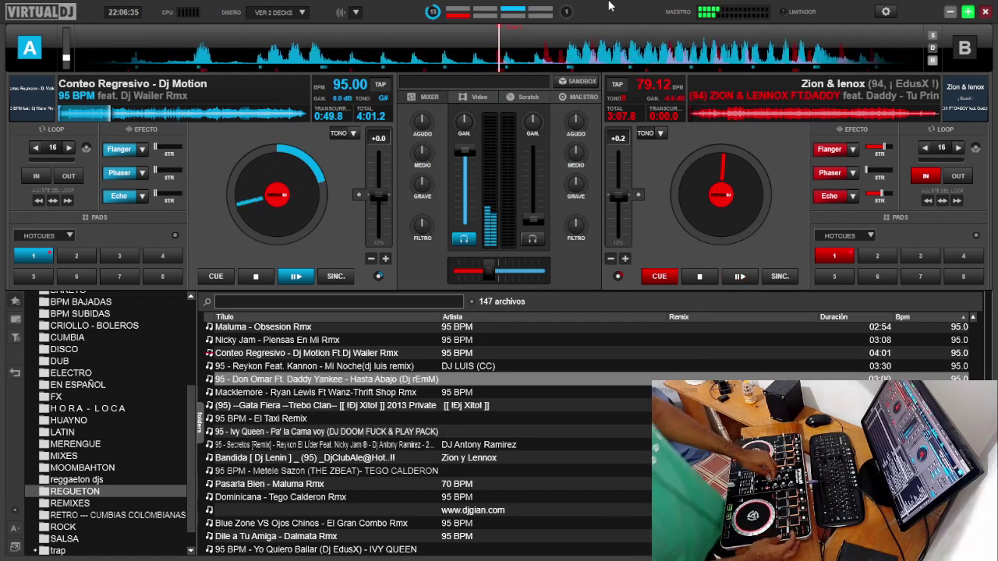
key("shift+Right")
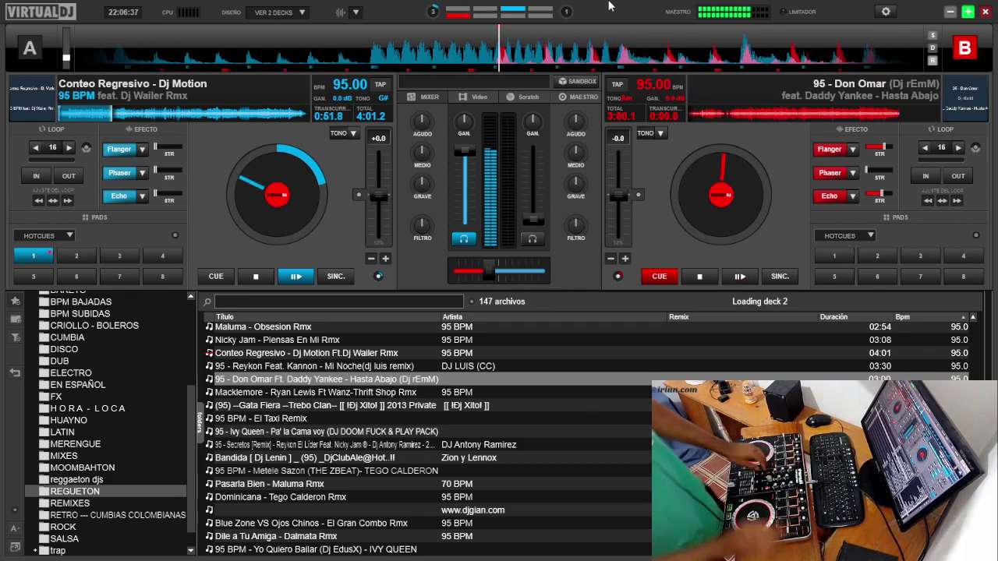
key("space")
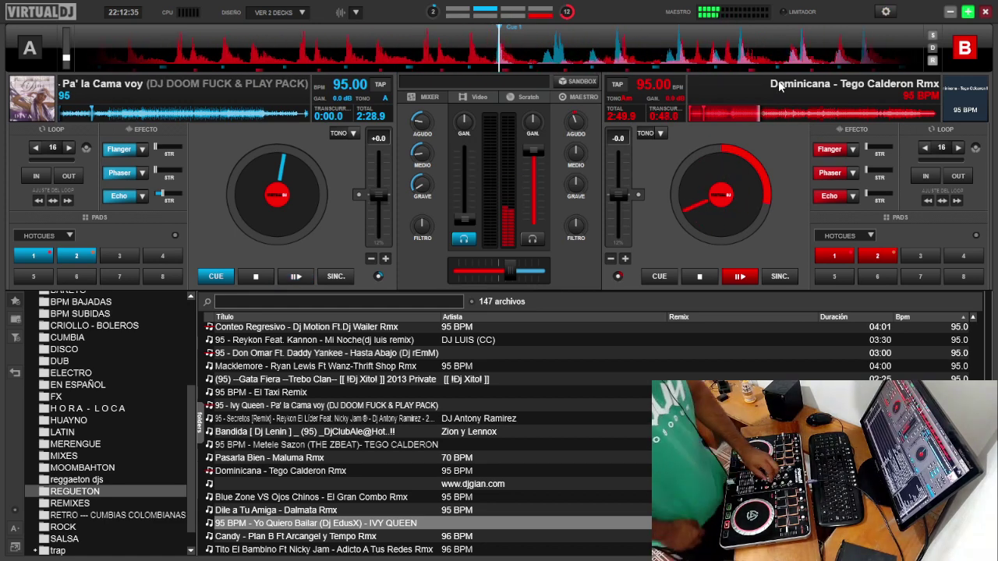
- Load "Candy - Plan B Ft Arcangel y Tempo Rmx" onto deck A, set hot cue 1 and return to its start
key("Down")
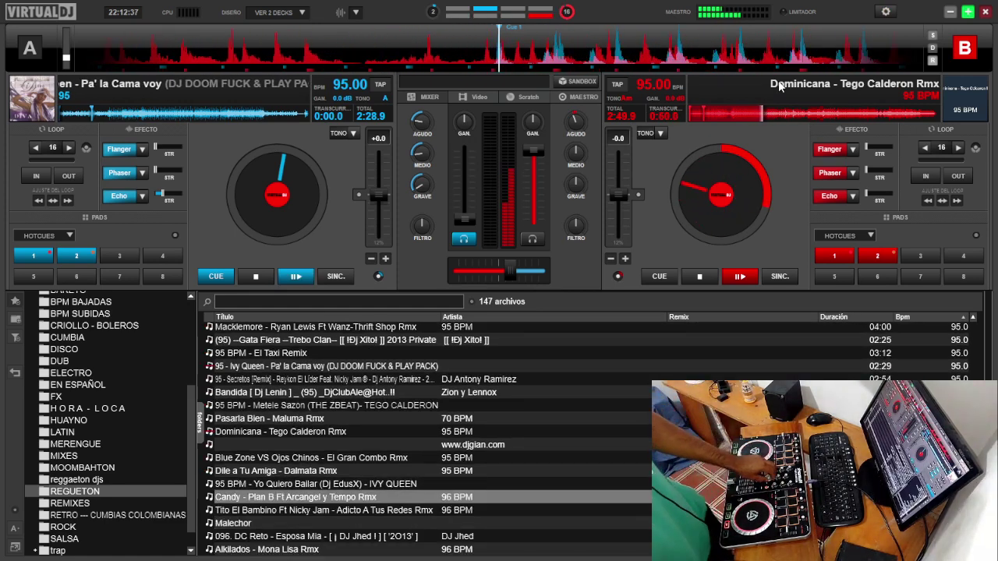
key("ctrl+Left")
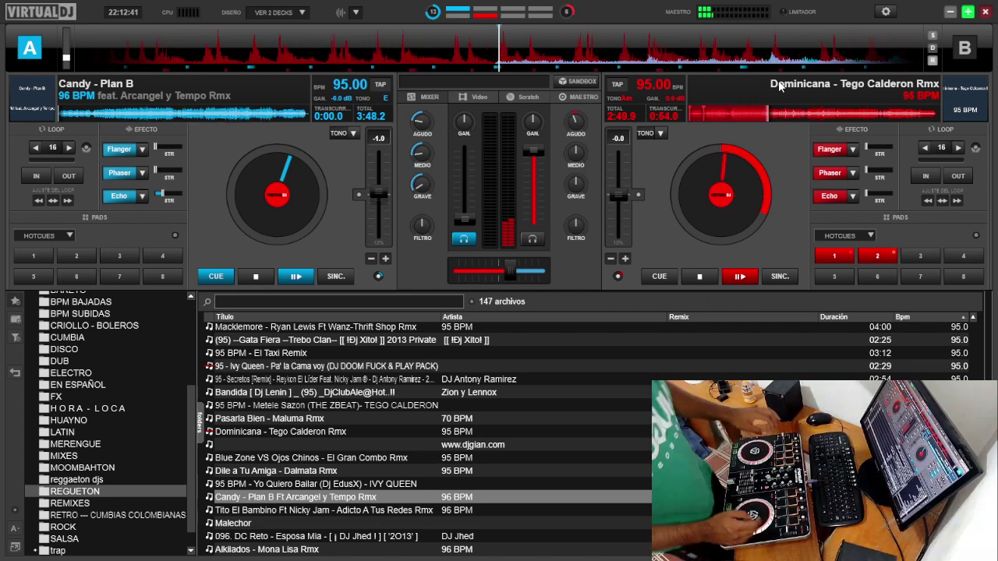
key("1")
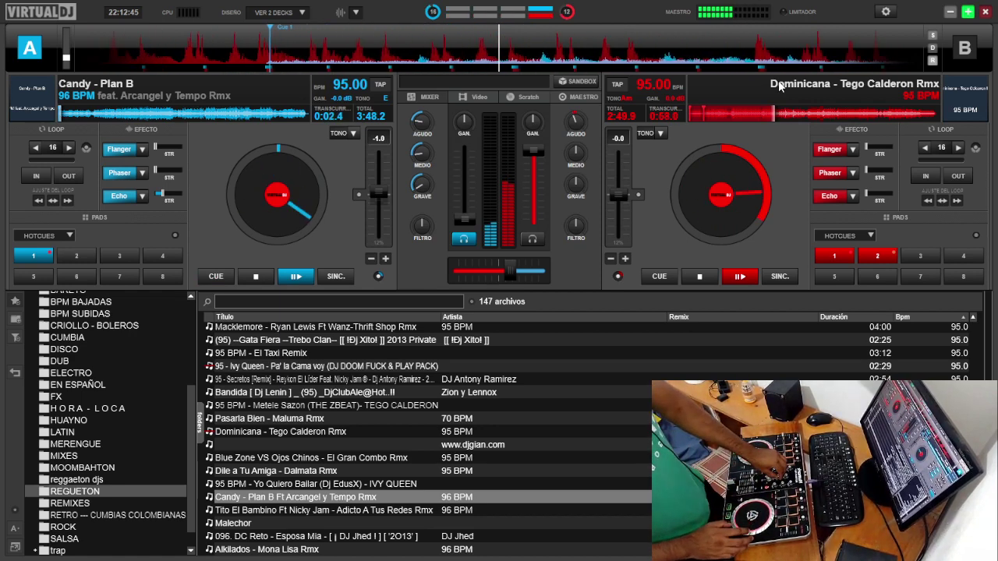
key("q")
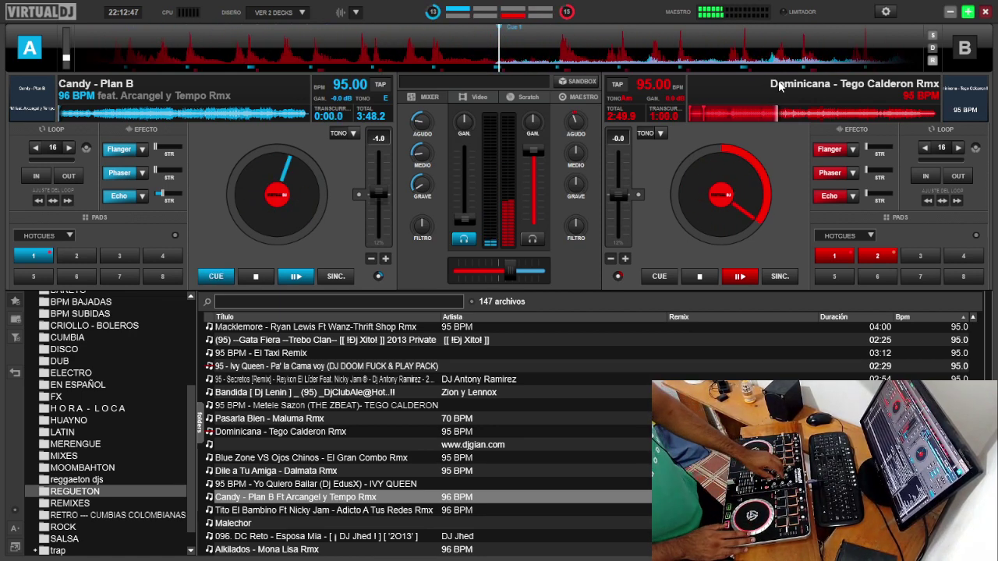
- Look through the 96 BPM tracks from "Tito El Bambino" down to "Mujeres (Nico) 96" for the next song
key("Down")
key("Down")
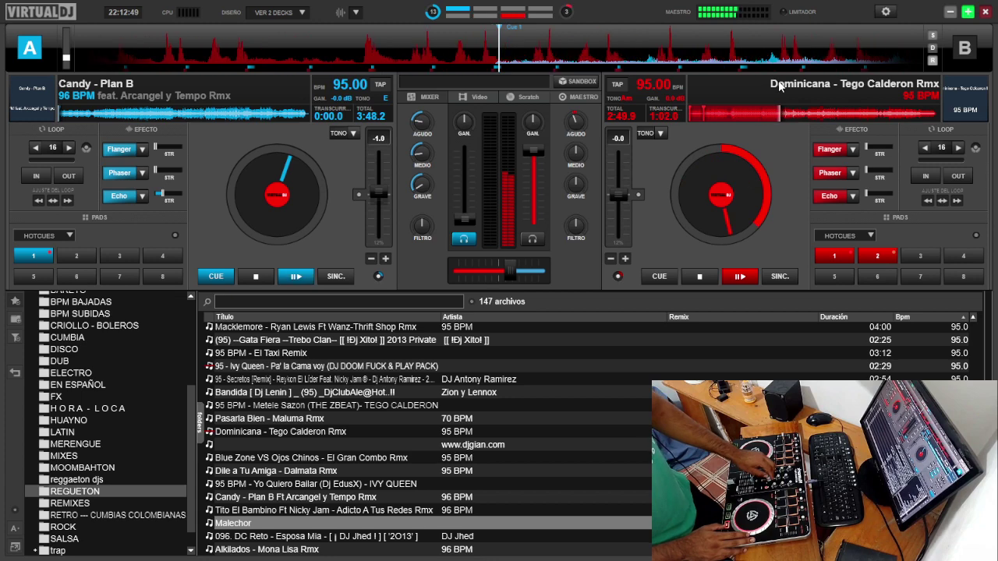
key("Down")
key("Down")
key("Down")
key("Down")
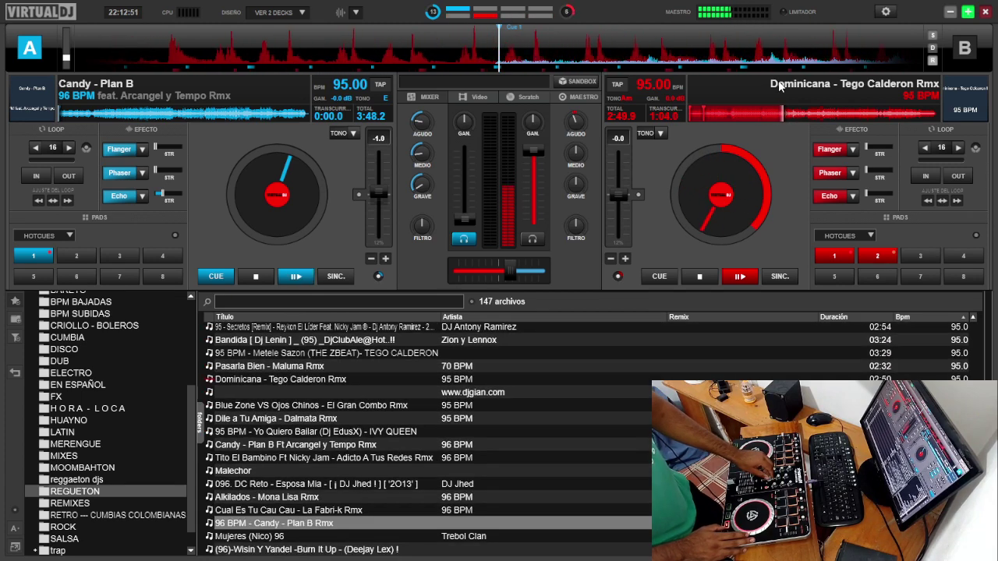
key("Up")
key("Up")
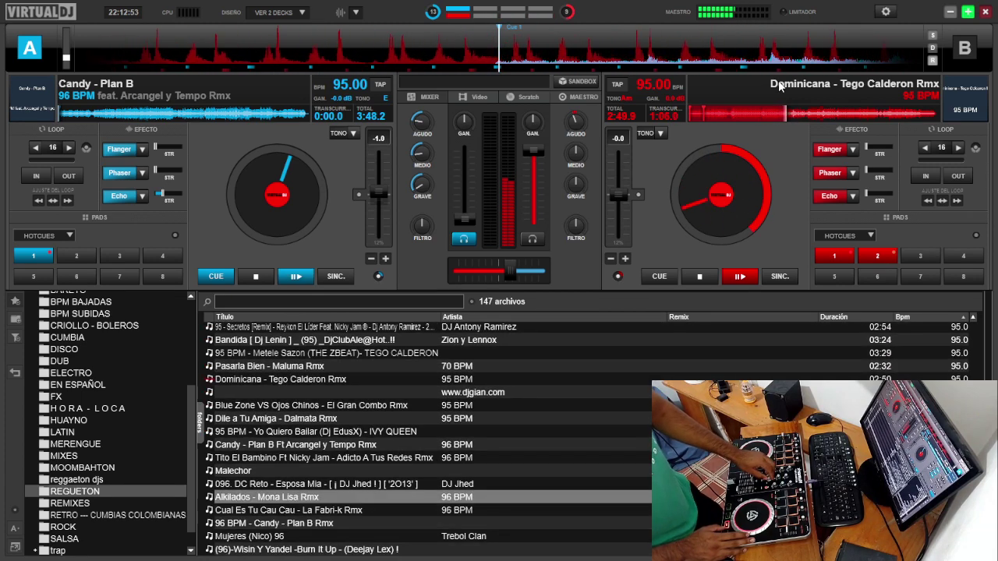
key("Down")
key("Down")
key("Down")
key("Down")
key("Down")
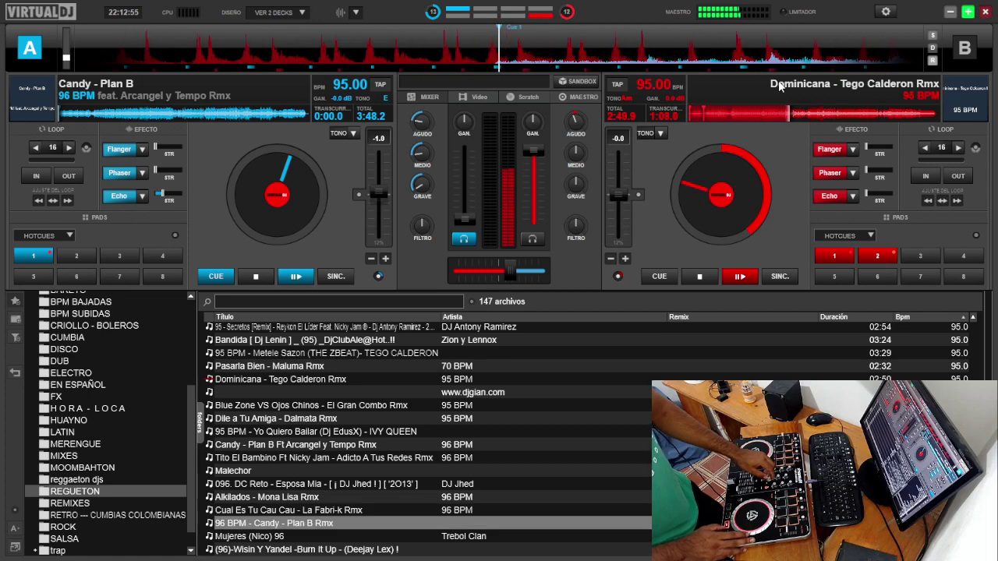
key("Down")
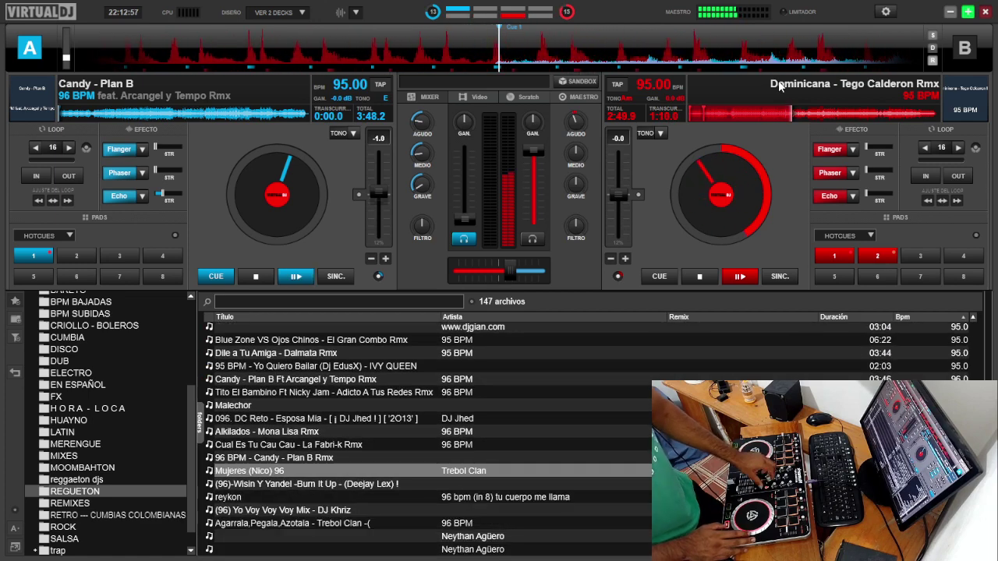
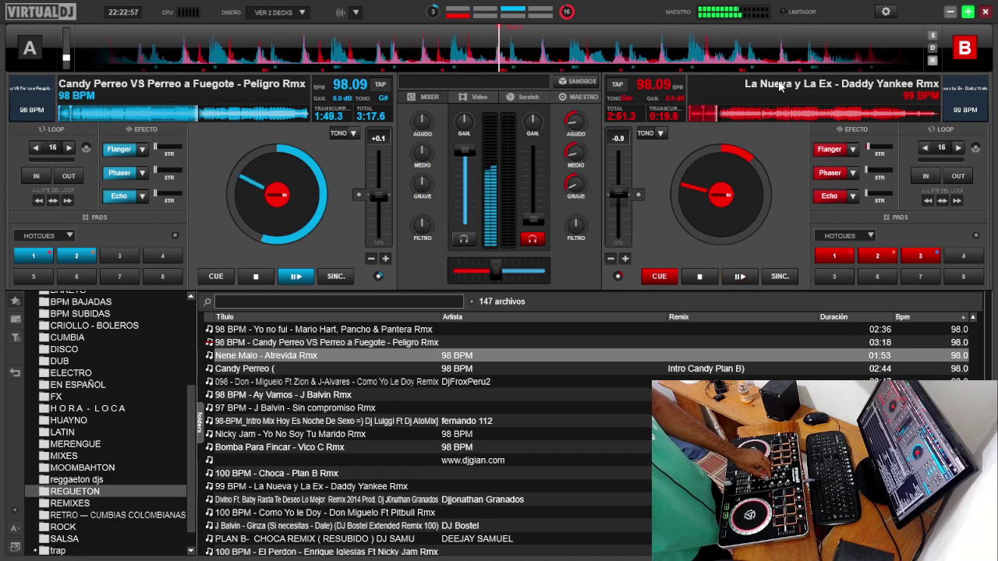
- Look back through the 98 and 97 BPM tracks above "Nene Malo - Atrevida Rmx" for a song to follow
key("Up")
key("Up")
key("Up")
key("Up")
key("Up")
key("Up")
key("Up")
key("Up")
key("Up")
key("Up")
key("Up")
key("Up")
key("Up")
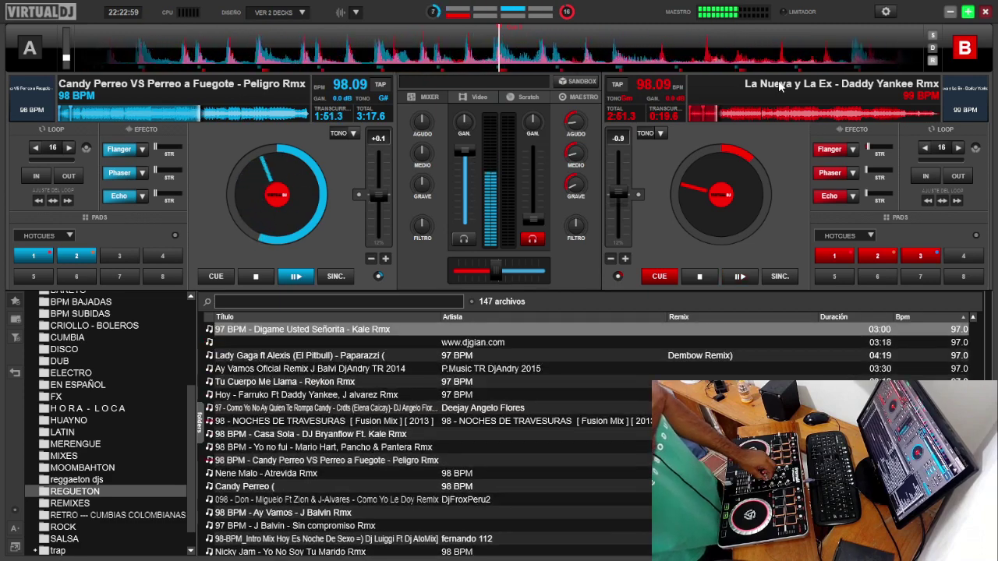
key("Down")
key("Down")
key("Down")
key("Down")
key("Down")
key("Down")
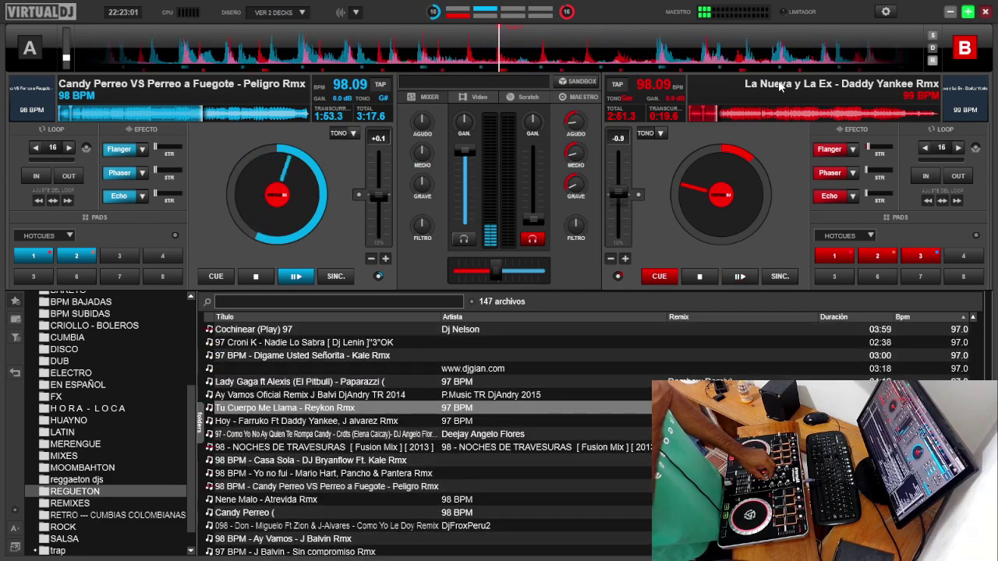
key("Up")
key("Up")
key("Up")
key("Up")
key("Down")
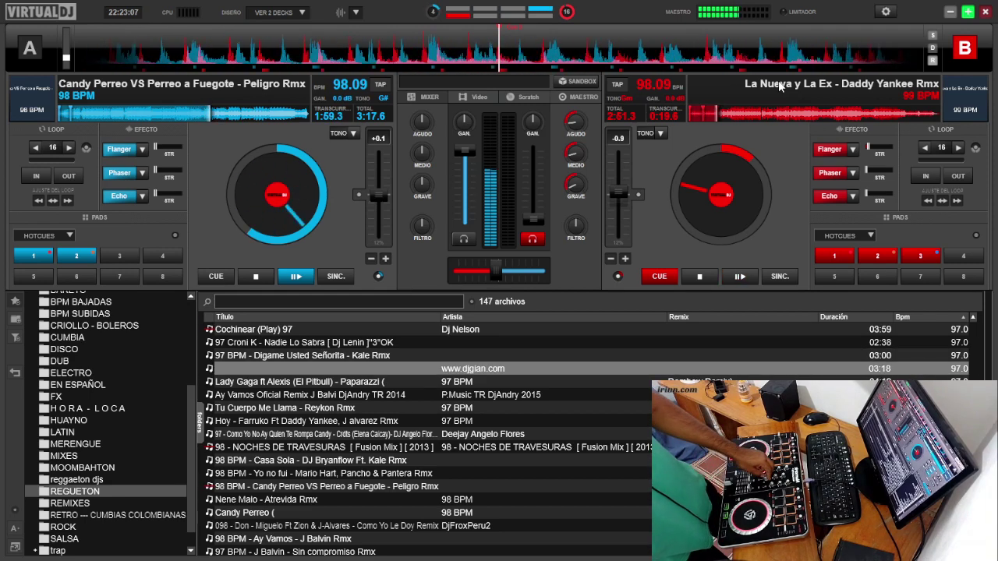
- Load "98 BPM - Casa Sola - DJ Bryanflow Ft. Kale Rmx" onto deck B
key("Down")
key("Down")
key("Down")
key("Down")
key("Down")
key("Down")
key("Down")
key("ctrl+Right")
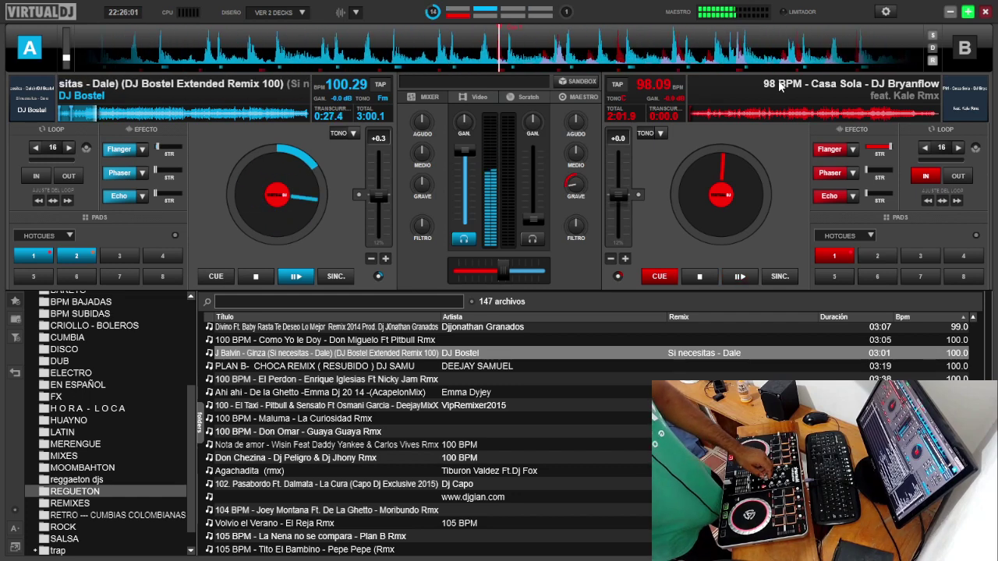
- Load "100 BPM - El Perdon - Enrique Iglesias Ft Nicky Jam Rmx" onto deck B
key("Down")
key("Down")
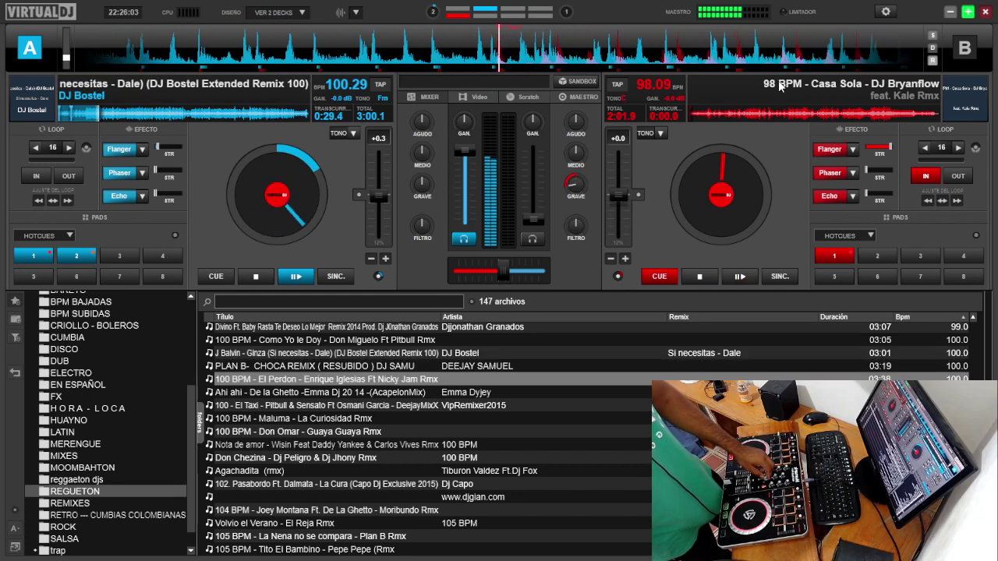
key("Right")
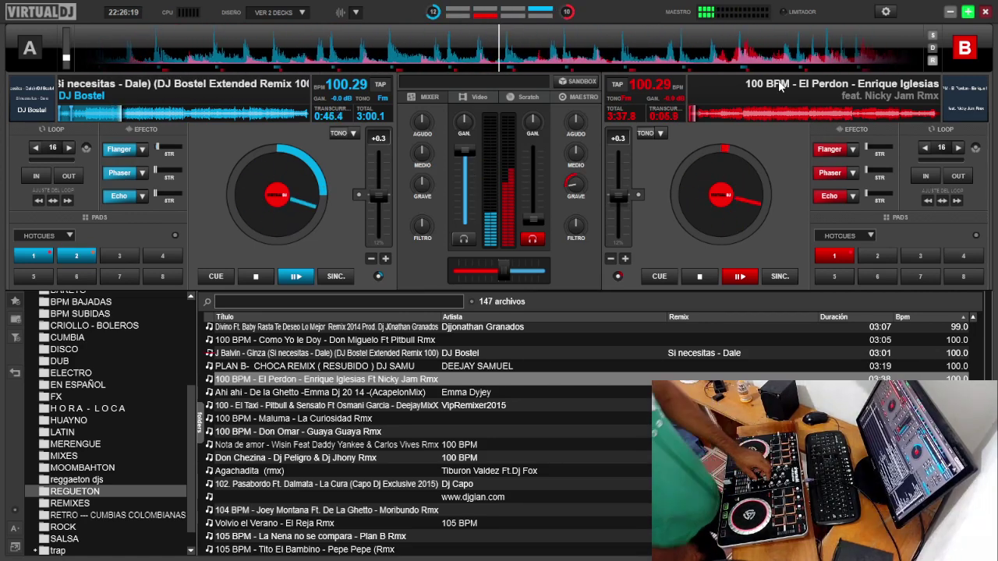
- Load "100 BPM - Don Omar - Guaya Guaya Rmx" onto deck B and start playing it
key("Down")
key("Down")
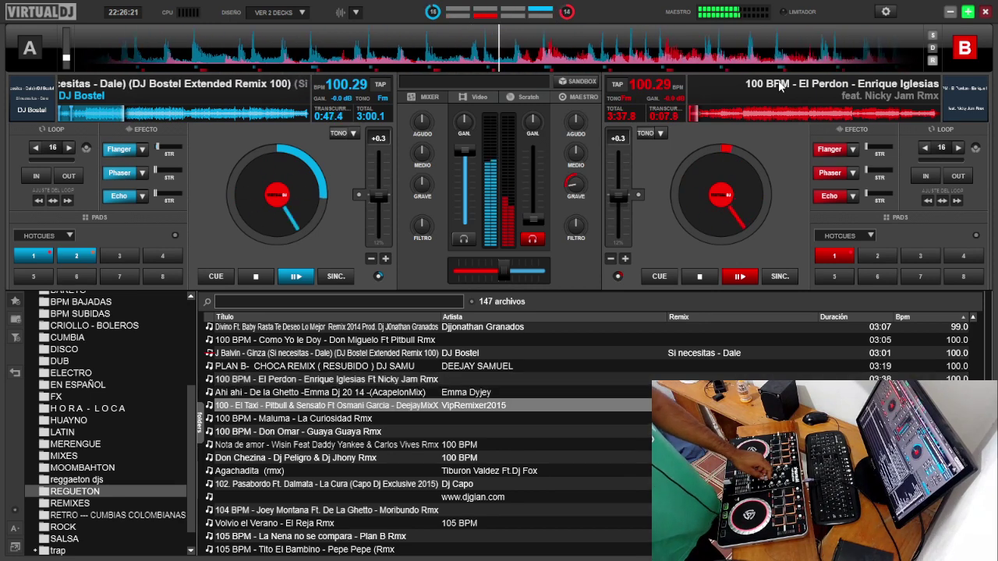
key("Down")
key("Down")
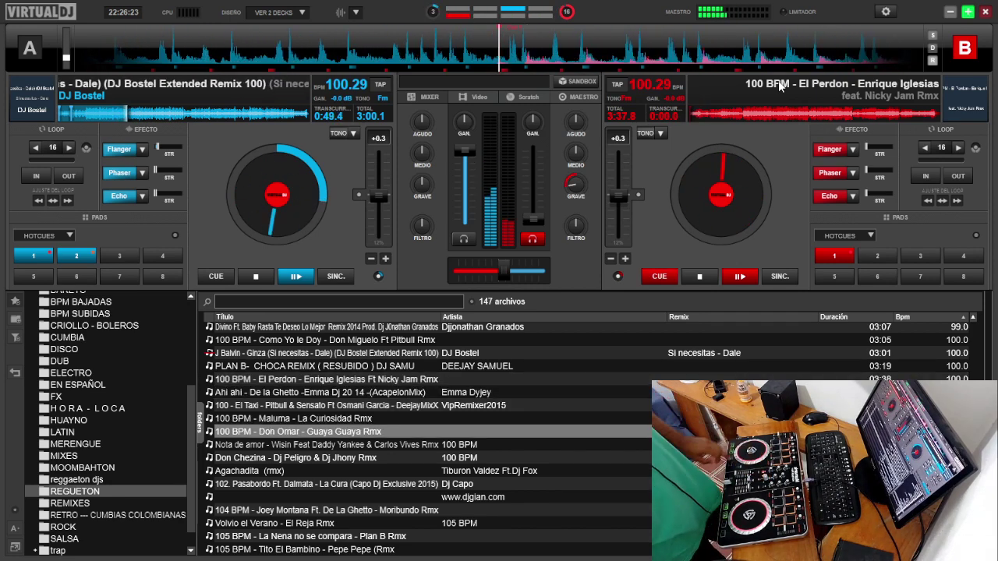
key("ctrl+Right")
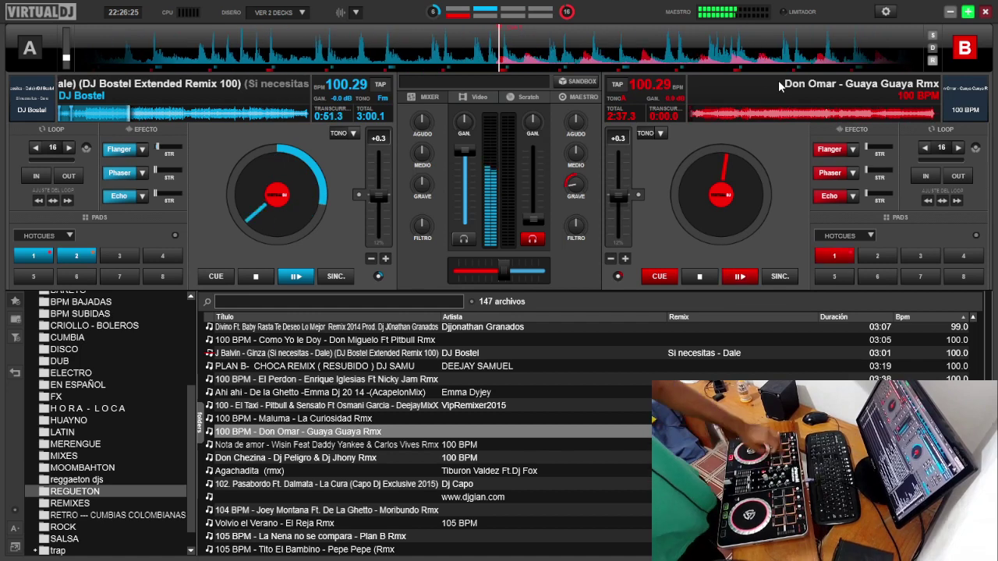
key("space")
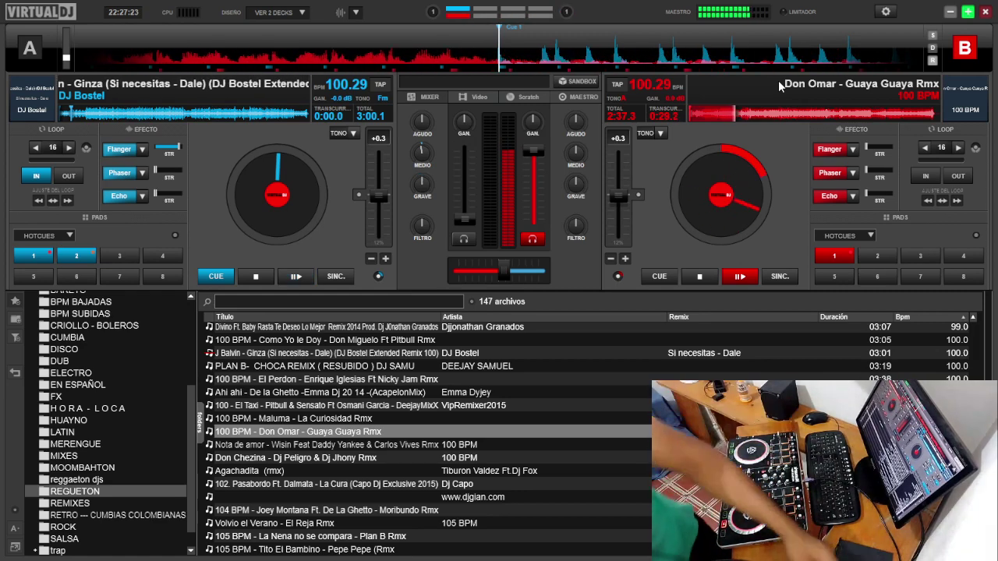
- Load "Don Chezina - Dj Peligro & Dj Jhony Rmx" onto deck A
key("Down")
key("Down")
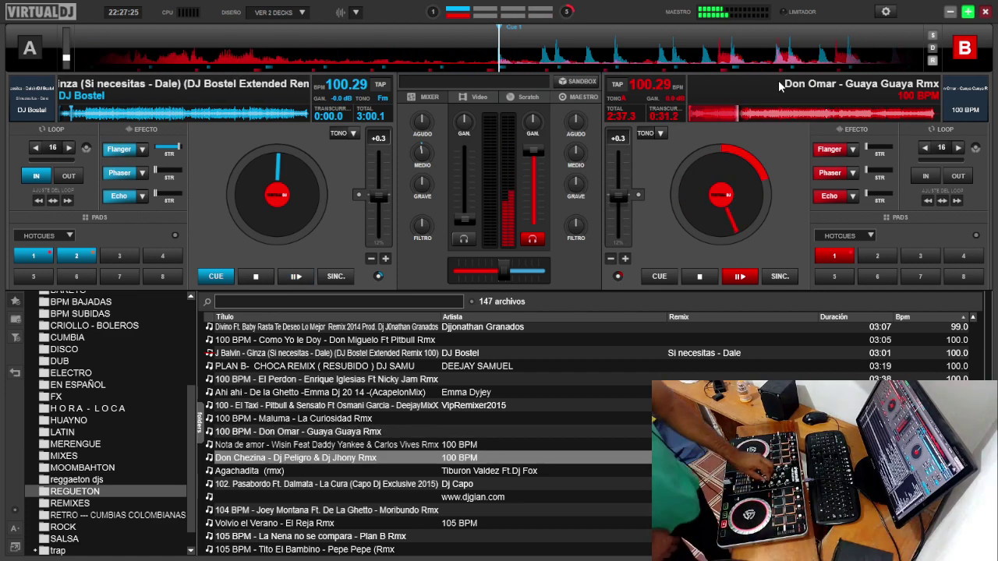
key("ctrl+Left")
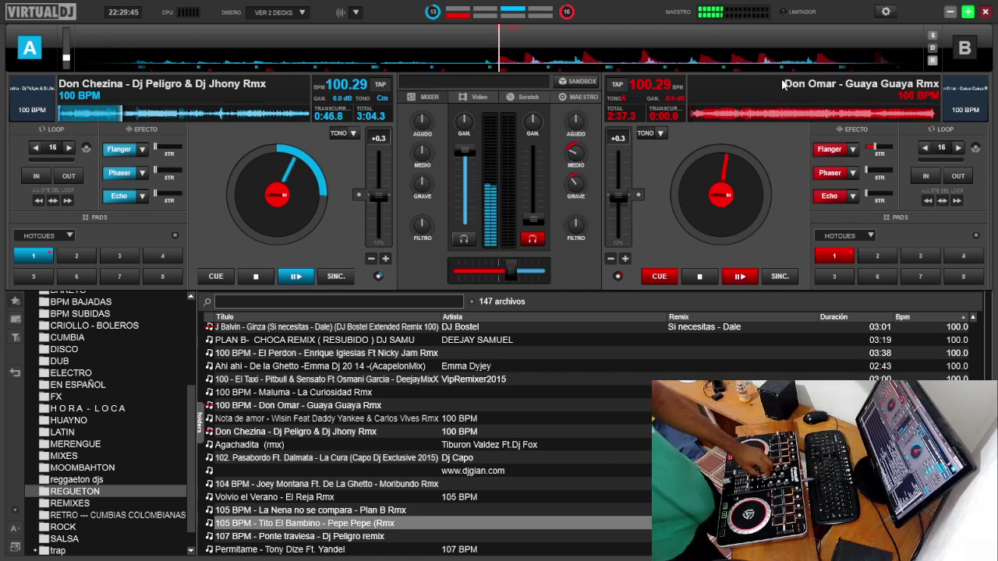
- Look through the 107 BPM tracks below "Tito El Bambino - Pepe Pepe" down to the 110 BPM "Dj Nepal Intro Break" track for the next song
key("Down")
key("Down")
key("Down")
key("Down")
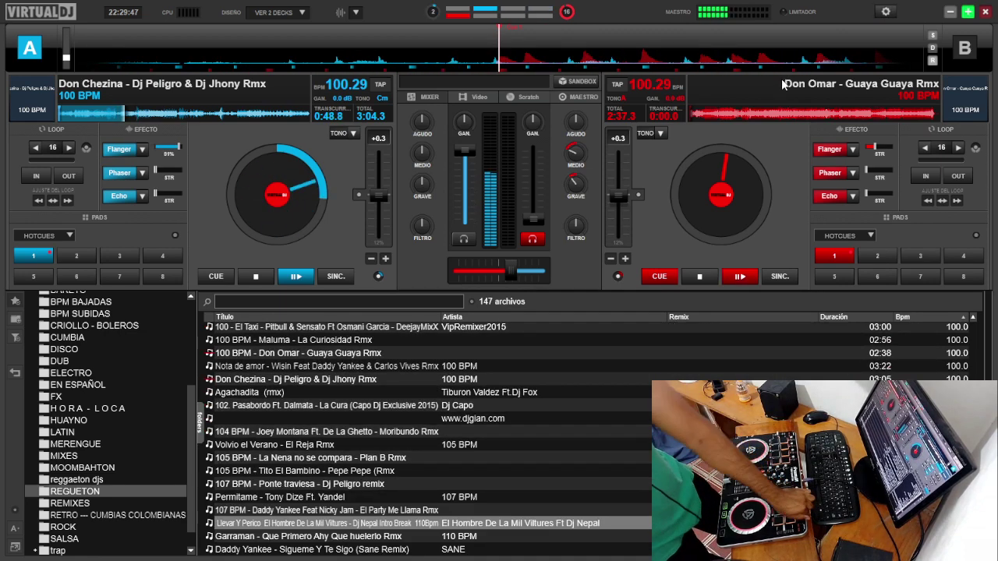